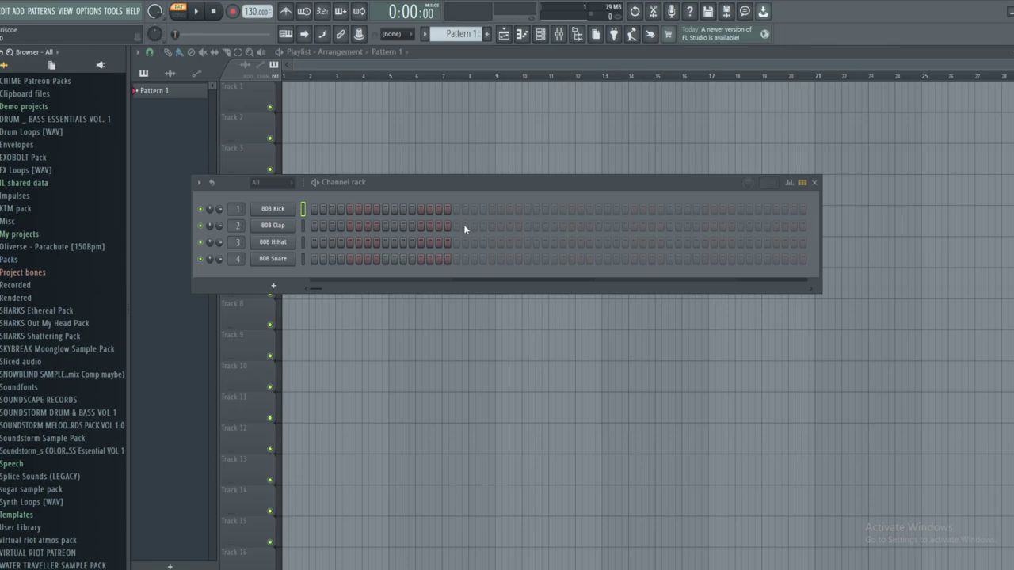
Insert a Serum instrument channel into the Channel rack
mouse_move(538, 187)
mouse_down()
mouse_move(566, 179)
mouse_move(541, 190)
mouse_up()
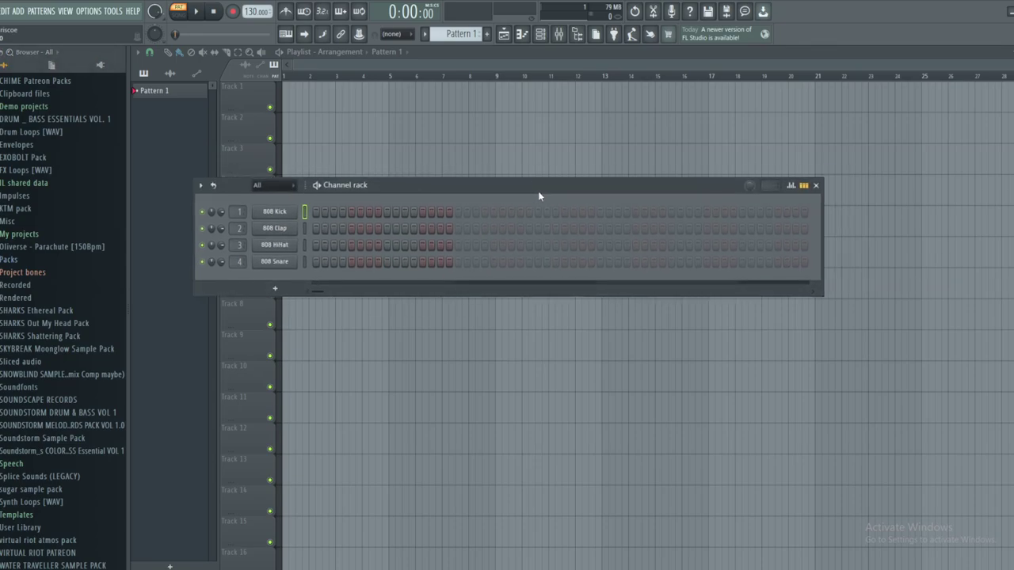
right_click(293, 209)
mouse_move(315, 298)
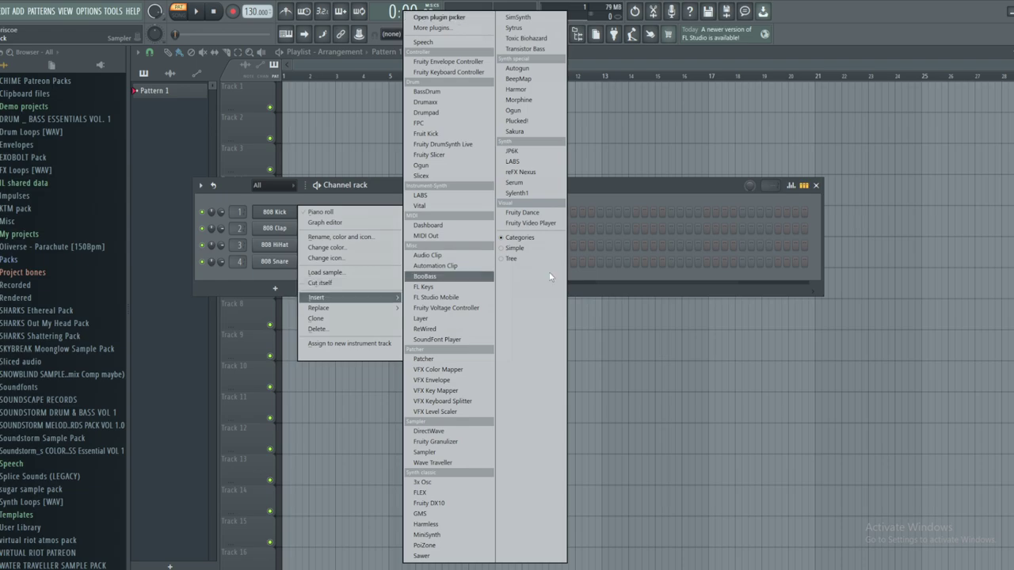
click(529, 190)
Arrange the Serum and Channel rack windows so both are visible, with Serum in front
drag(450, 176, 642, 105)
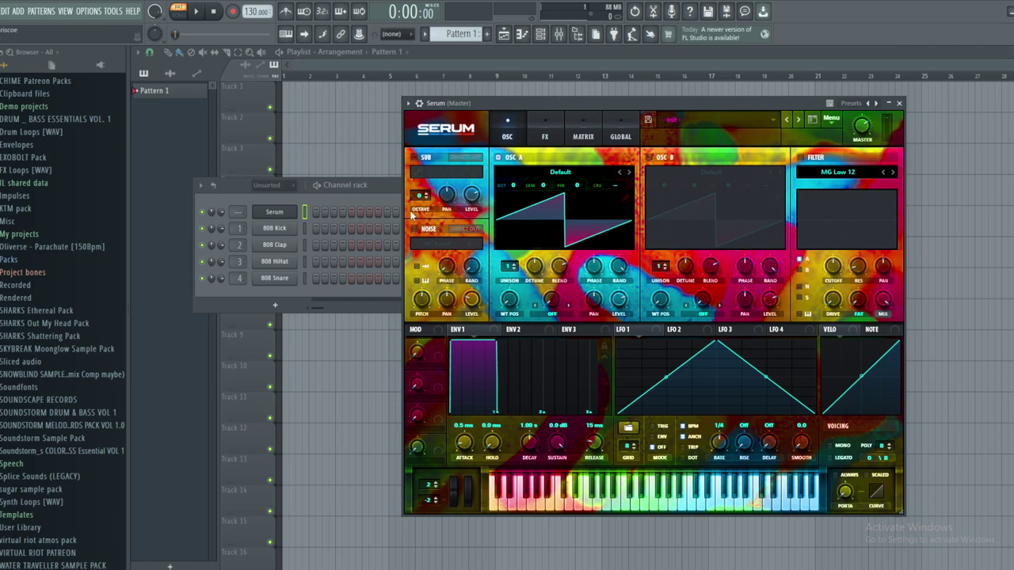
drag(539, 103, 486, 95)
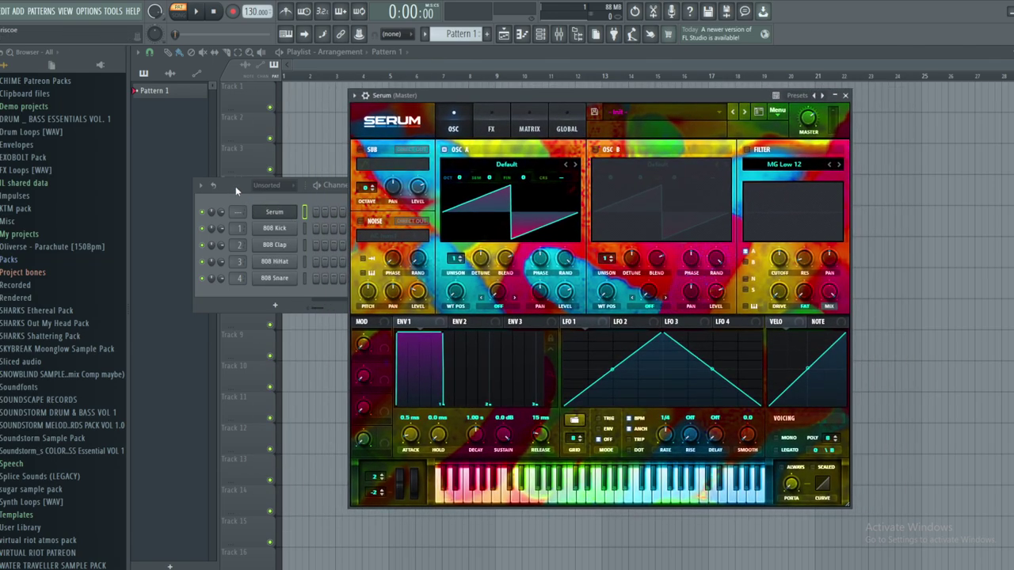
drag(236, 186, 226, 187)
drag(551, 99, 523, 94)
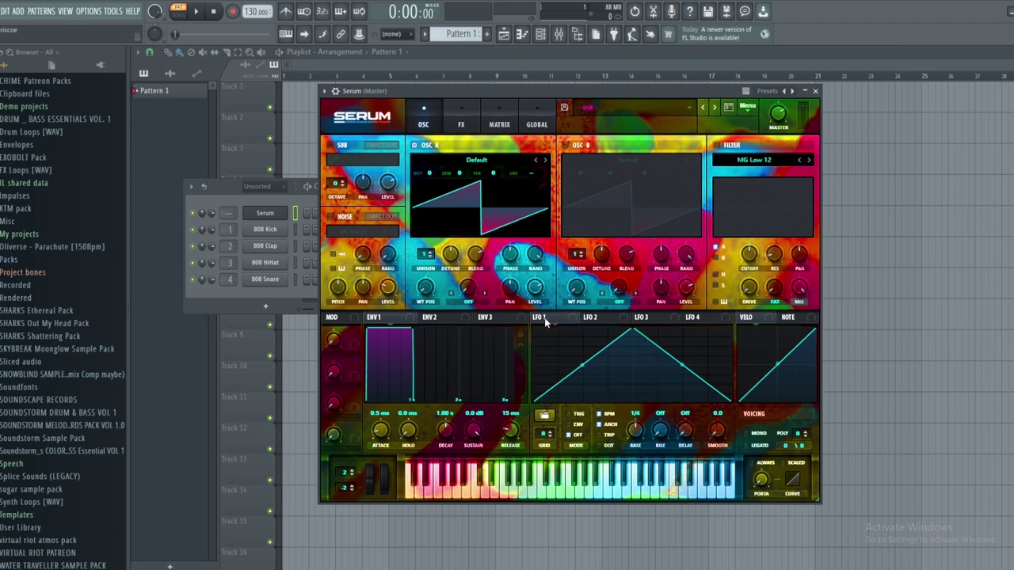
Reshape LFO 1 into a downward ramp from full, with added points for a steep, short decay
drag(634, 332, 539, 326)
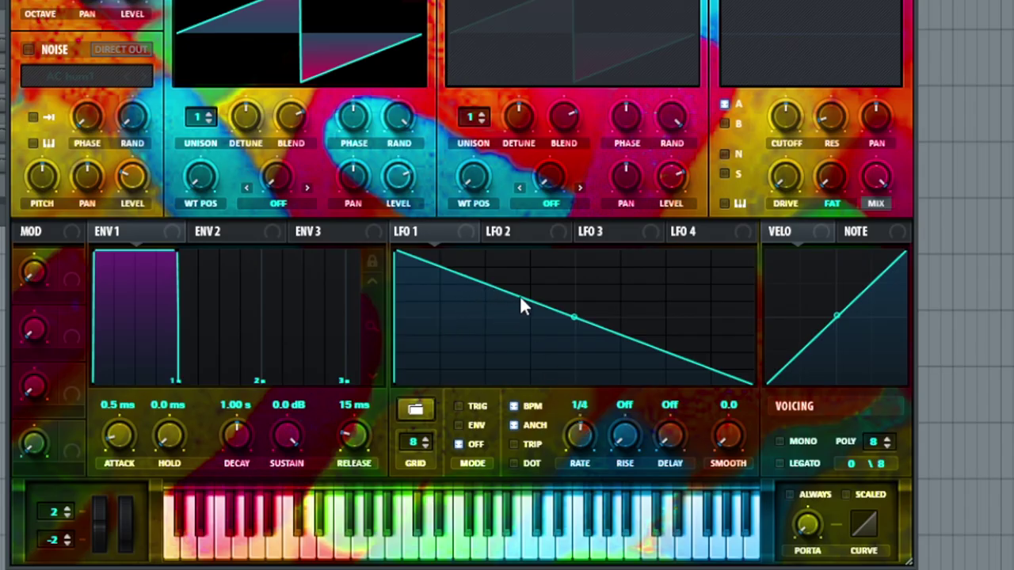
right_click(520, 299)
click(508, 294)
double_click(508, 293)
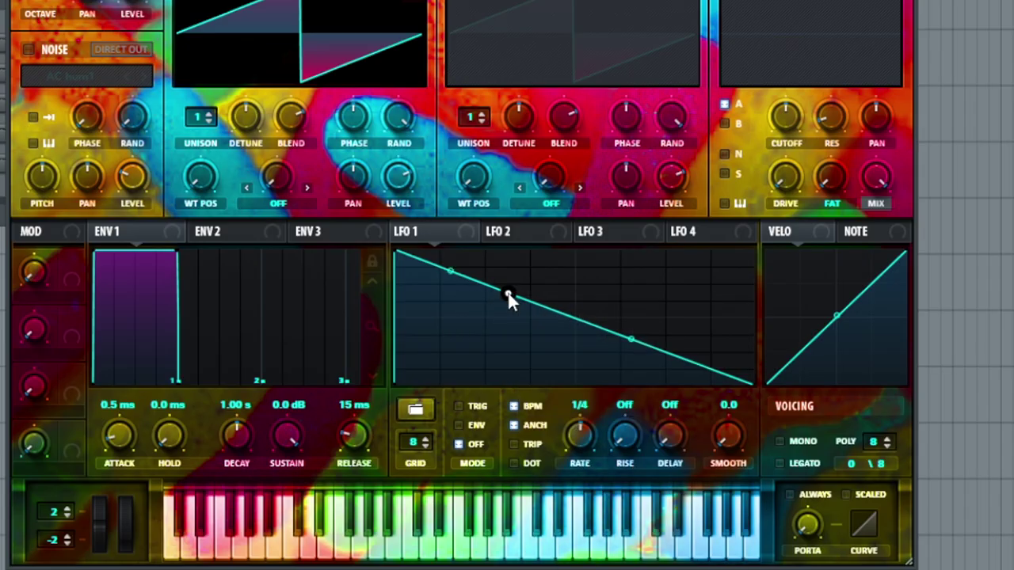
drag(508, 294, 427, 340)
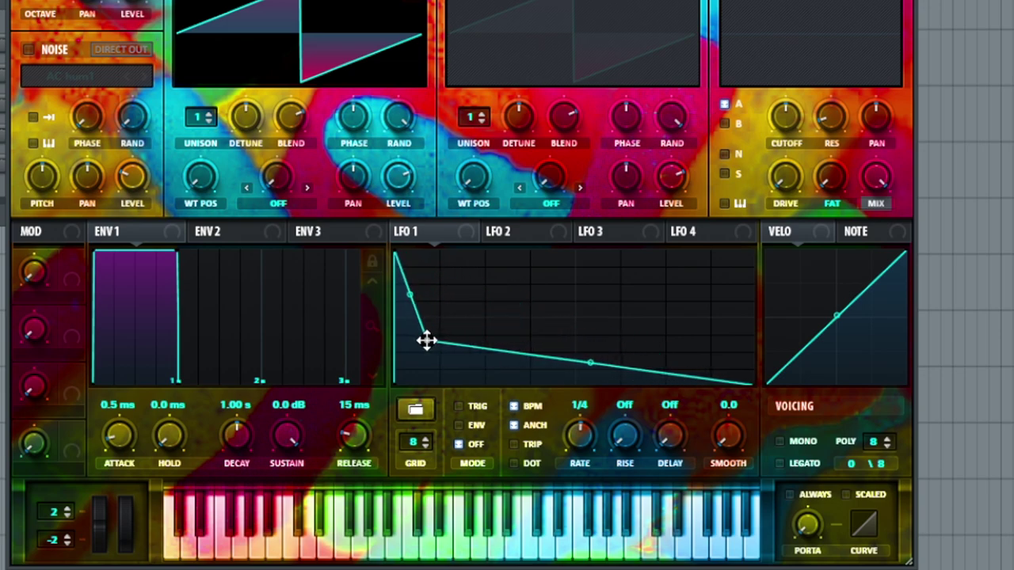
drag(753, 381, 497, 400)
double_click(512, 355)
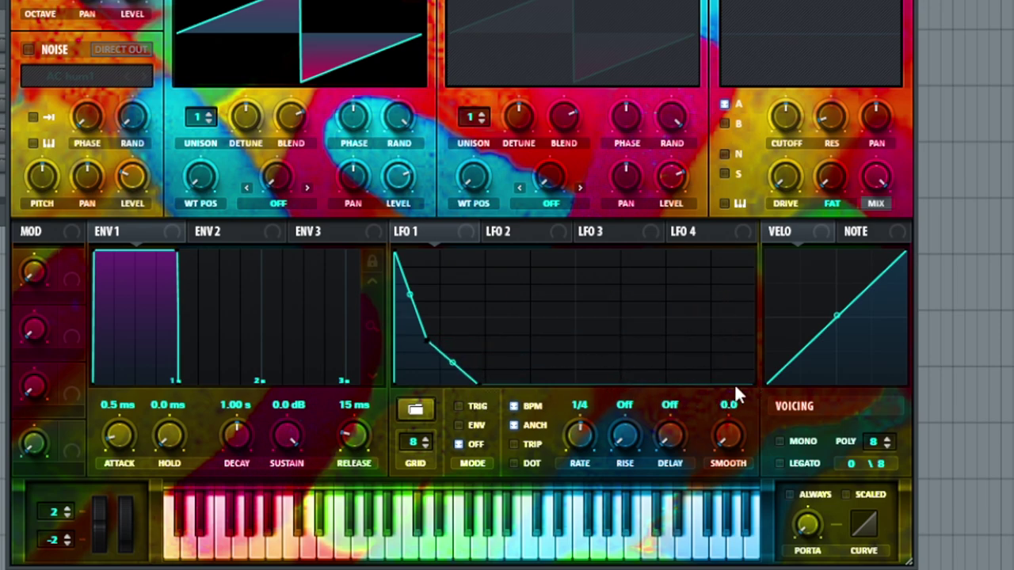
drag(430, 344, 415, 370)
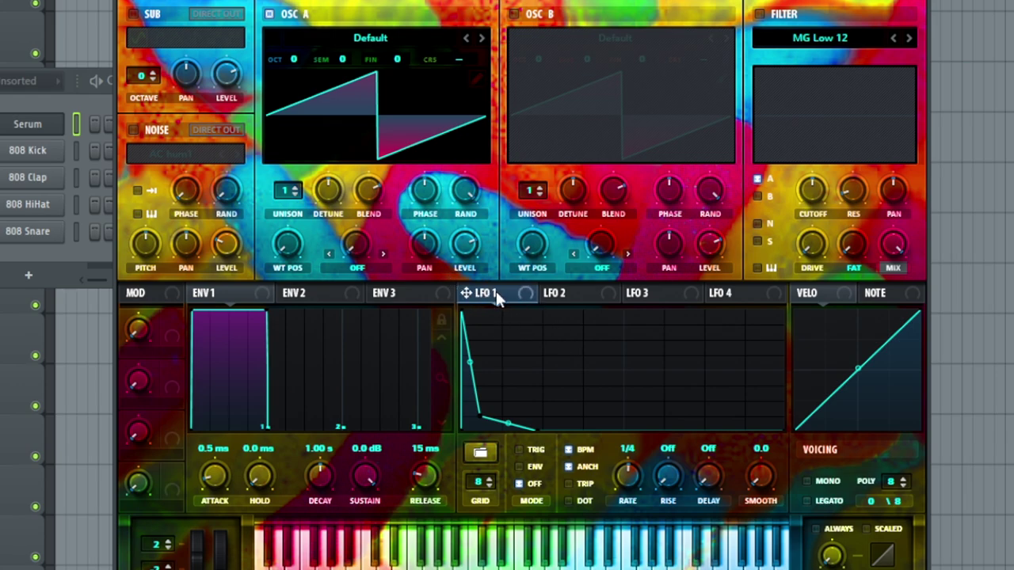
Enable noise with the Analog BrightWhite sample, set its level to 0% and route LFO 1 to it
drag(404, 282, 226, 248)
mouse_move(466, 244)
mouse_down()
mouse_move(463, 347)
mouse_move(463, 258)
mouse_up()
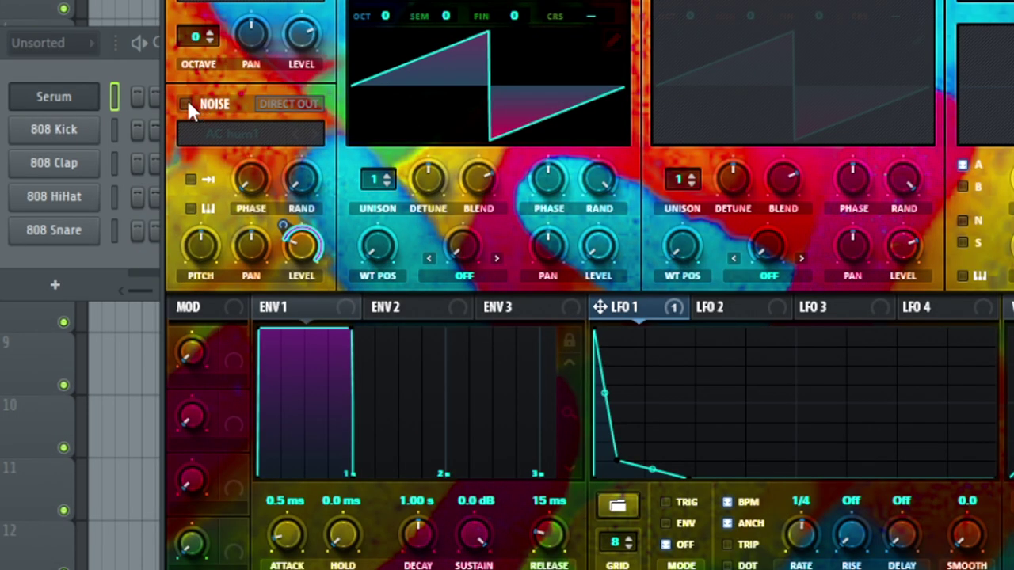
click(185, 104)
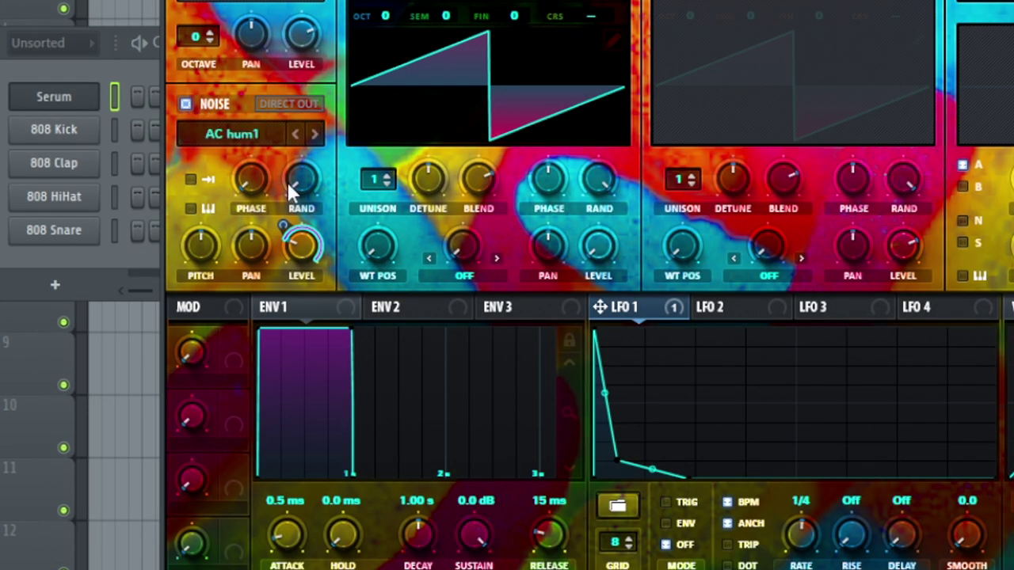
click(245, 135)
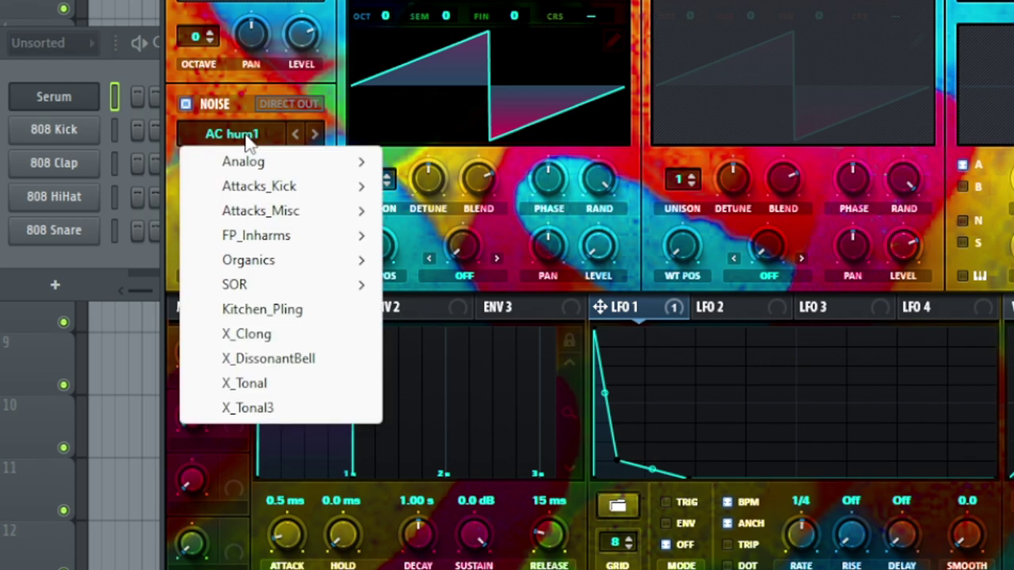
mouse_move(266, 263)
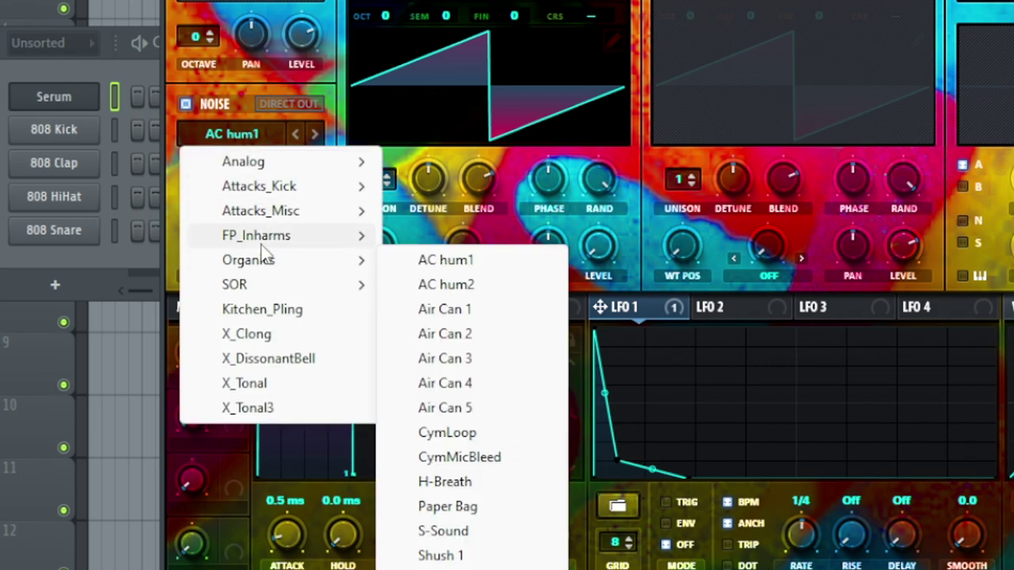
mouse_move(269, 163)
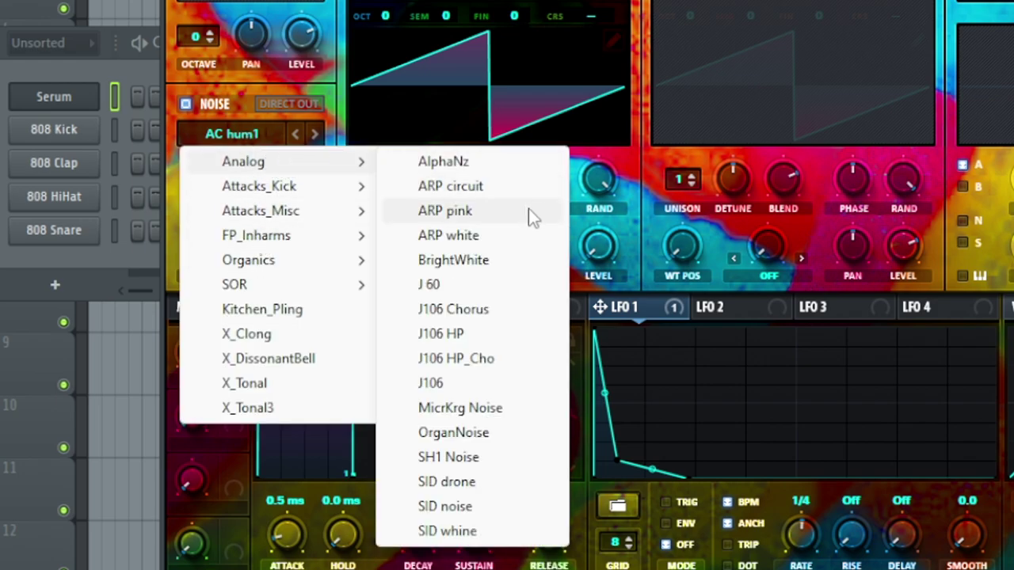
click(459, 262)
drag(309, 246, 287, 329)
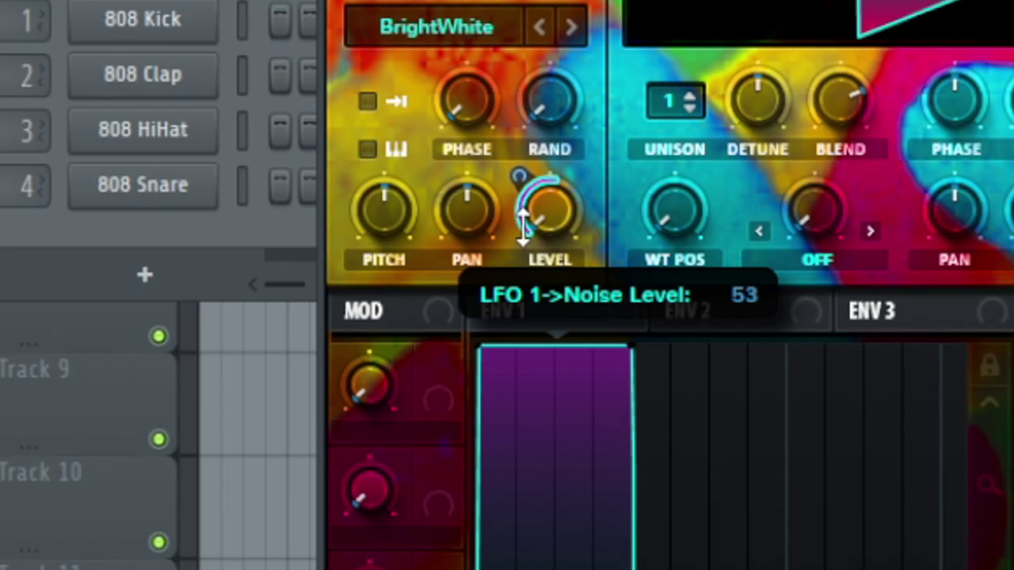
mouse_move(525, 177)
mouse_down()
mouse_move(520, 169)
mouse_move(526, 187)
mouse_move(516, 102)
mouse_move(515, 160)
mouse_up()
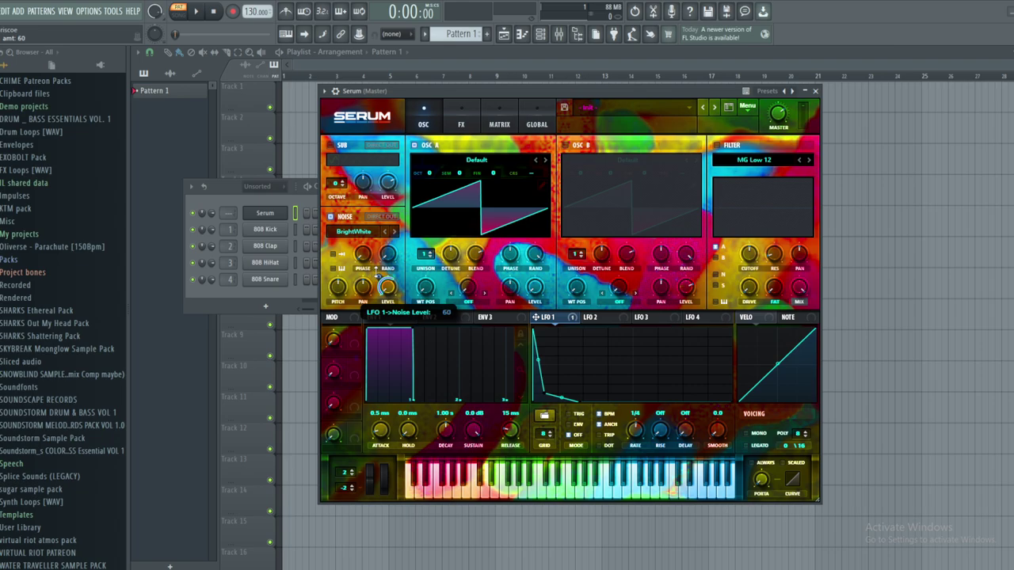
Raise LFO 1's modulation of noise level to about 80, then audition a note
mouse_move(377, 273)
mouse_down()
mouse_move(382, 232)
mouse_move(379, 269)
mouse_up()
drag(379, 266, 380, 264)
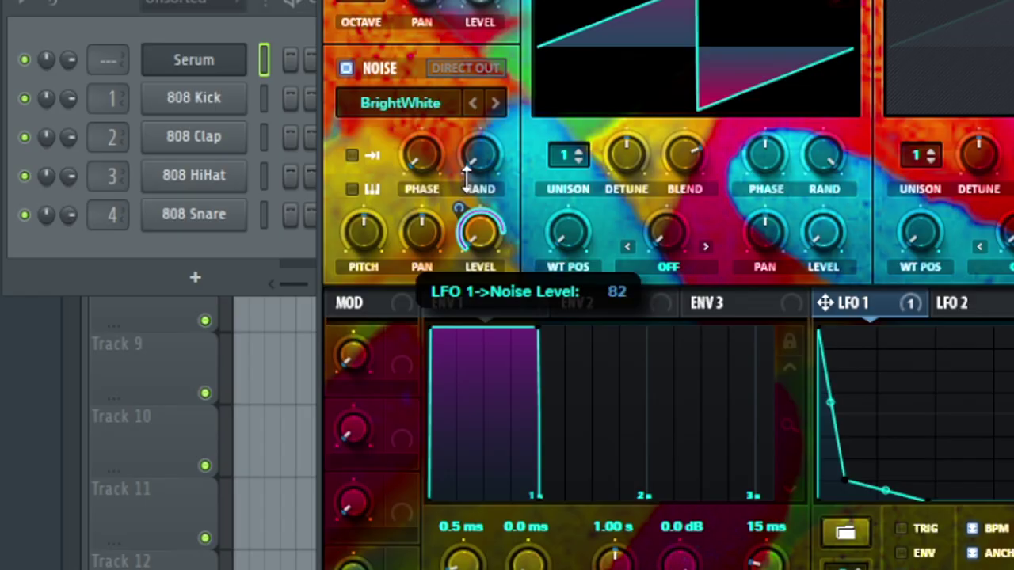
drag(463, 178, 463, 178)
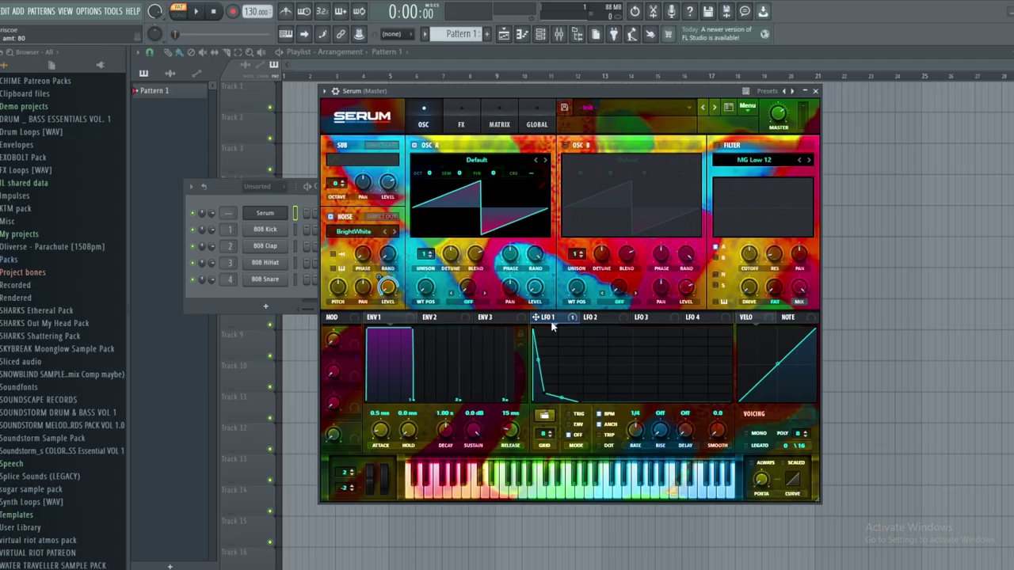
drag(498, 93, 502, 72)
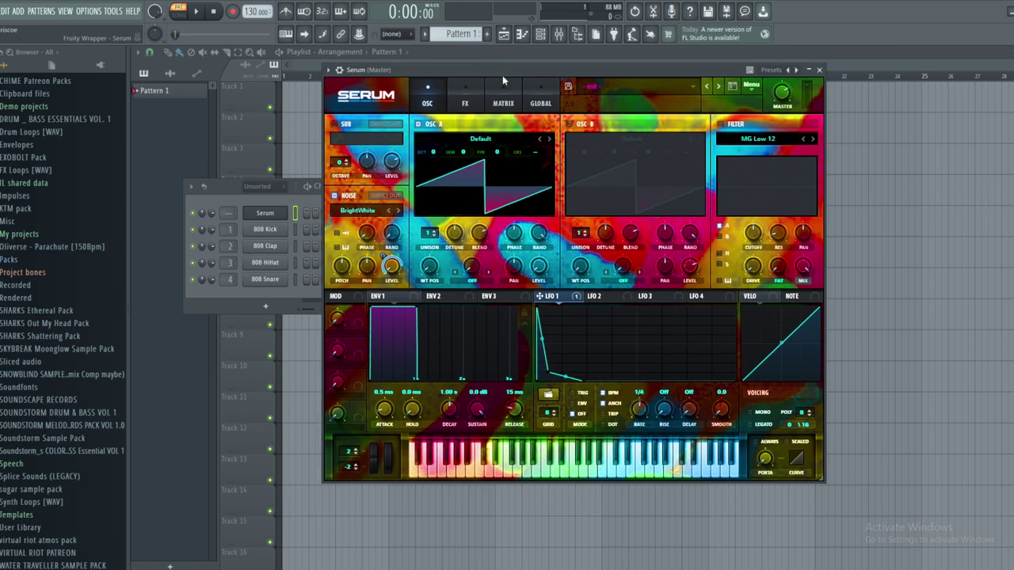
click(563, 463)
Draw a C5 note at the start of Serum's piano roll and enable LFO 1 TRIG mode
click(282, 216)
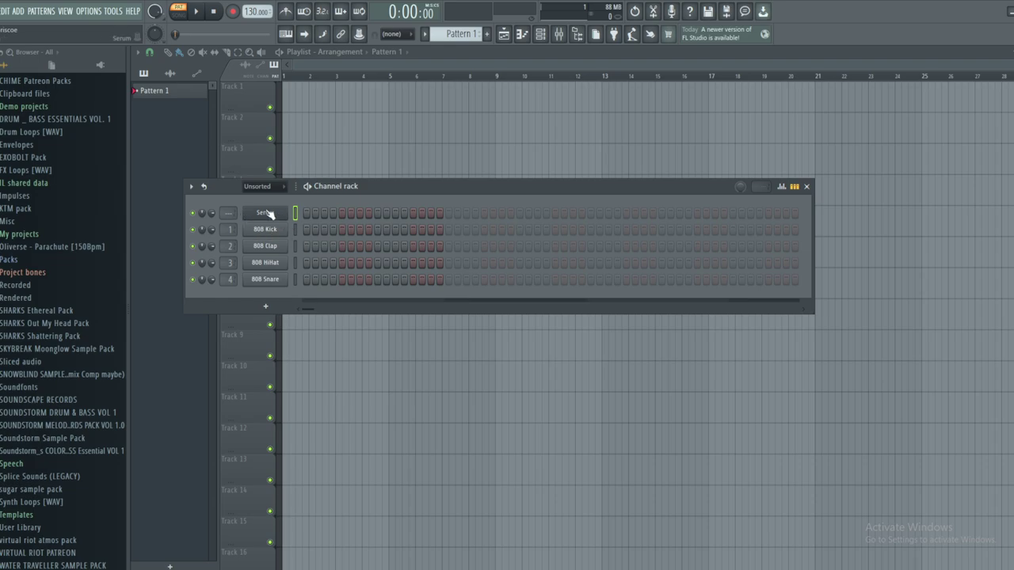
click(268, 213)
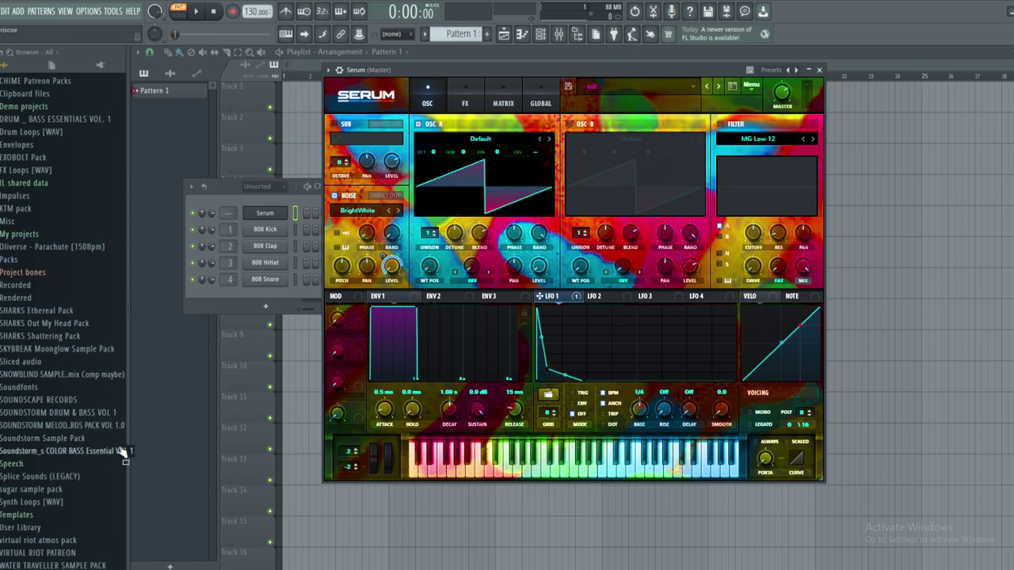
click(277, 214)
right_click(282, 214)
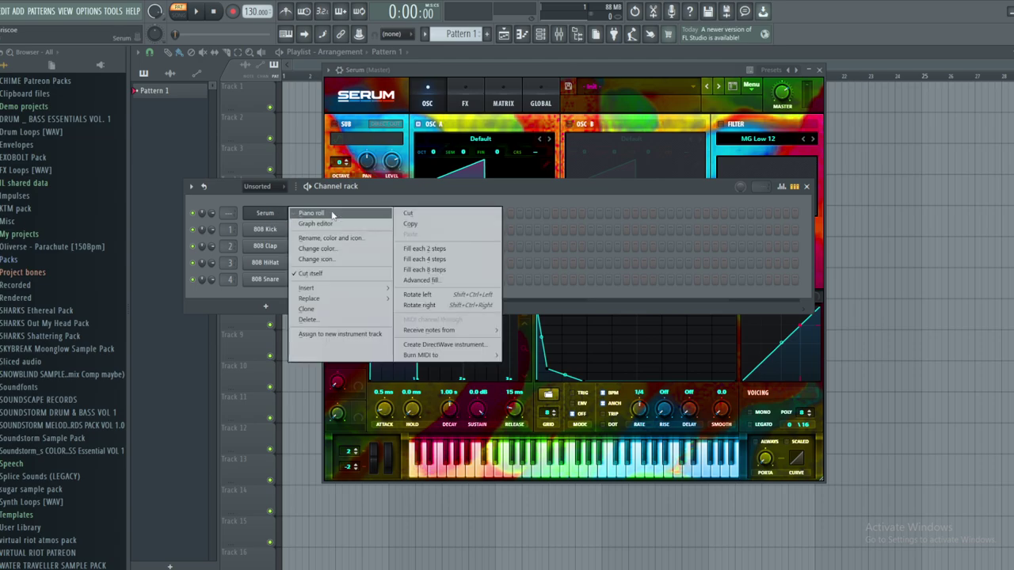
click(332, 214)
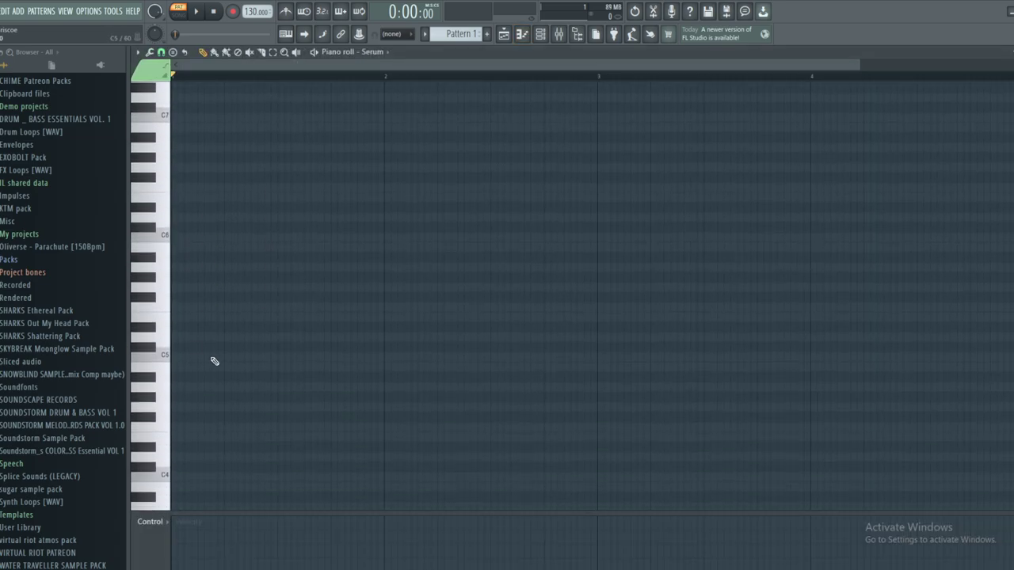
click(176, 357)
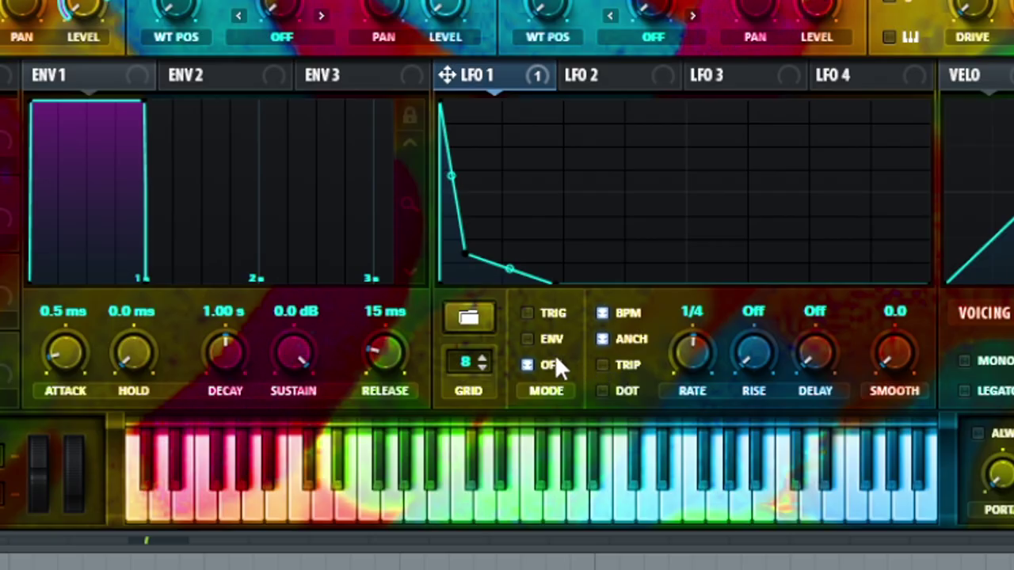
click(557, 317)
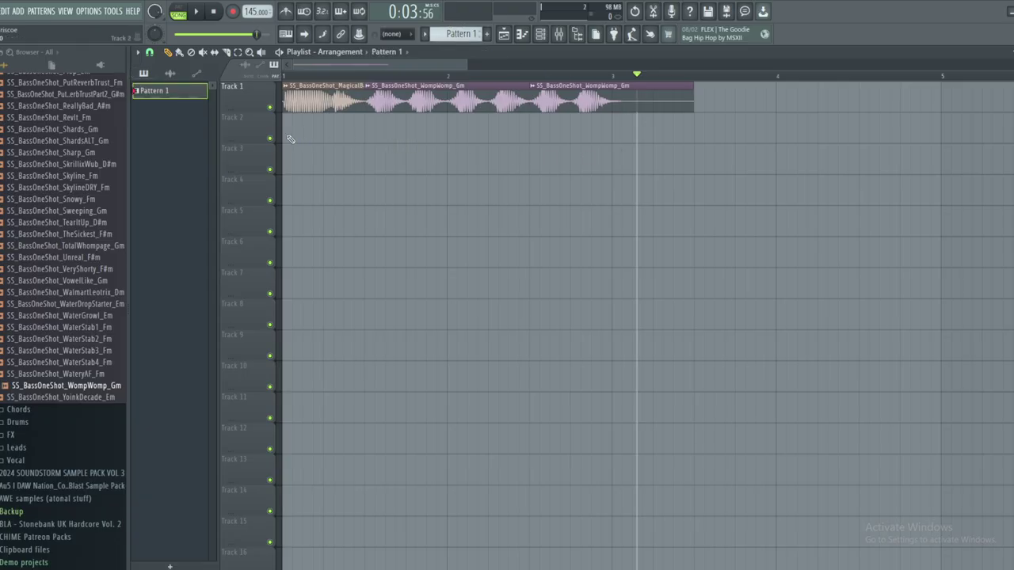
Paint short, trimmed Pattern 1 clips along Track 2 beneath the bass samples
click(290, 134)
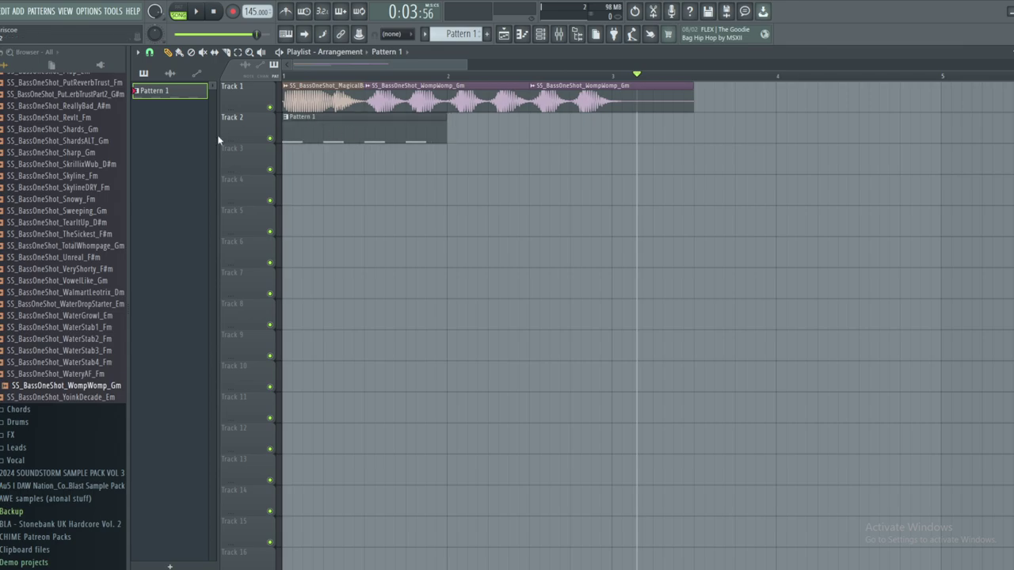
drag(447, 134, 323, 134)
drag(465, 65, 362, 68)
click(415, 127)
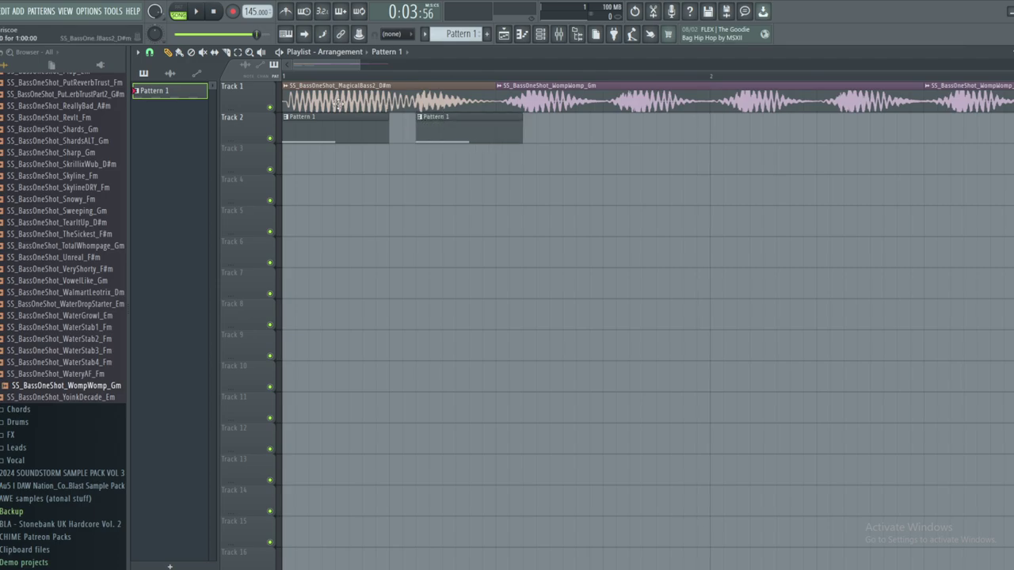
drag(520, 138, 465, 139)
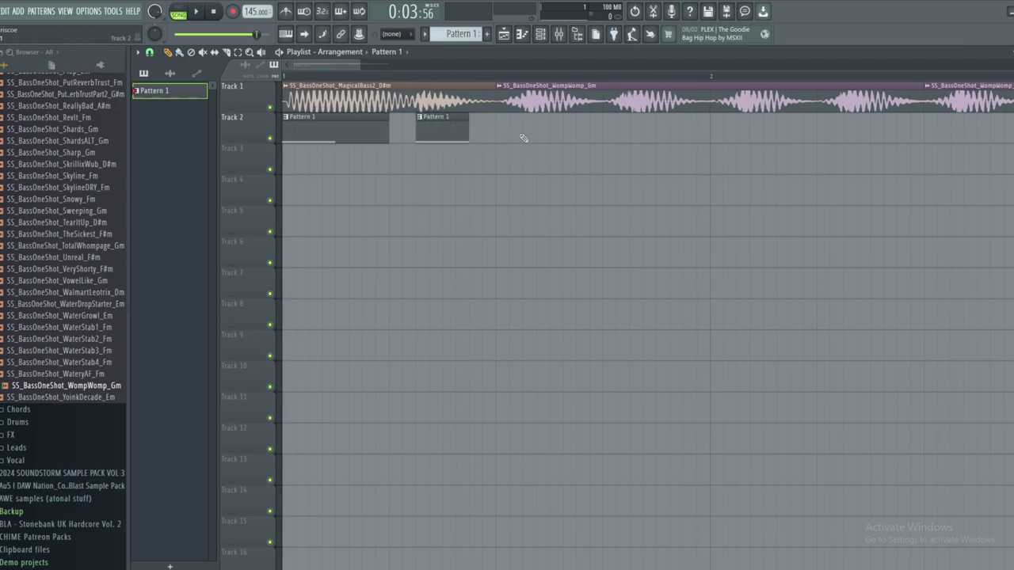
click(502, 129)
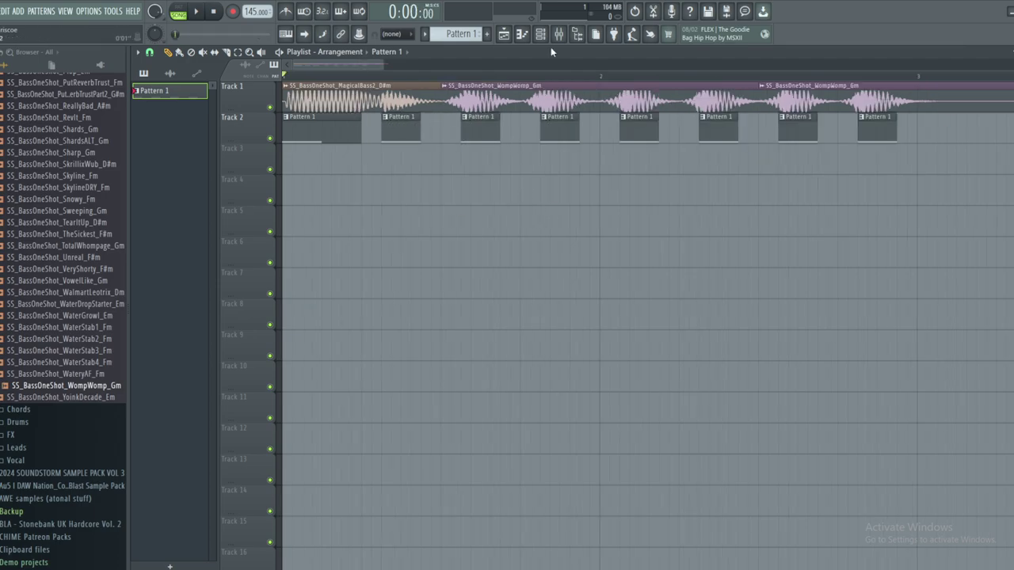
Briefly open and close the Channel rack, then start song playback
click(541, 34)
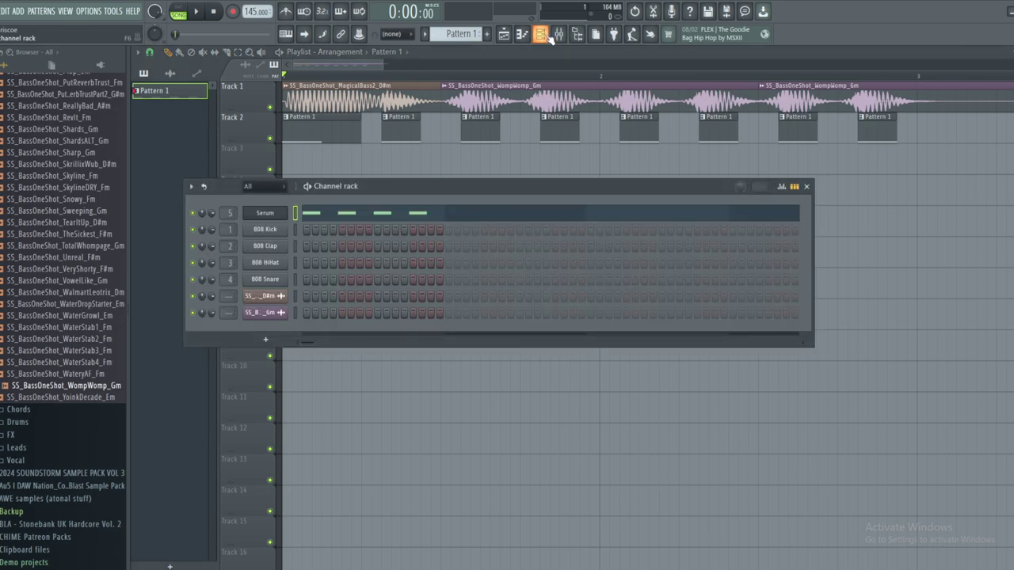
click(546, 37)
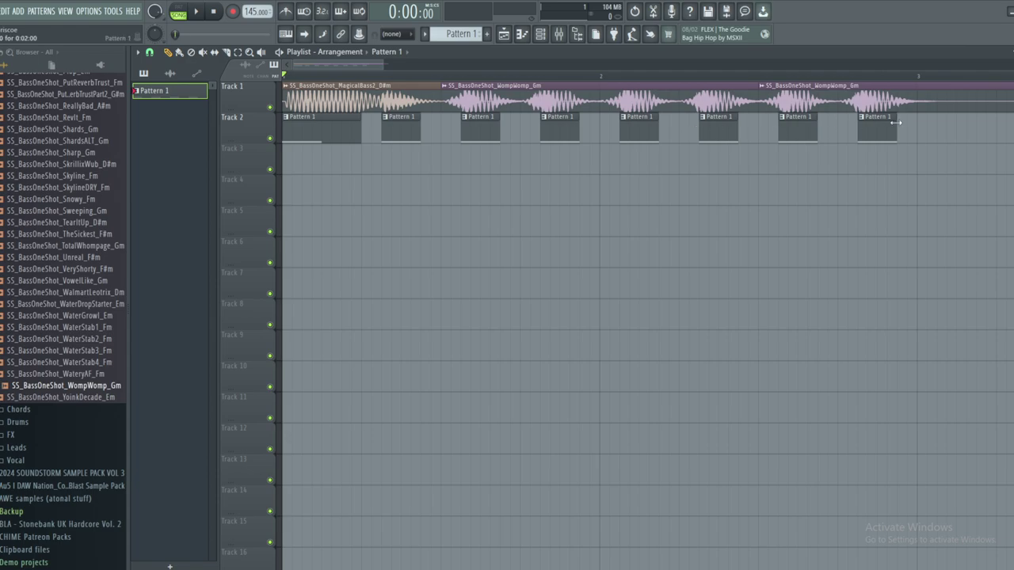
click(198, 13)
Stop playback and load OTT into the first effect slot of Serum's mixer insert
key(F9)
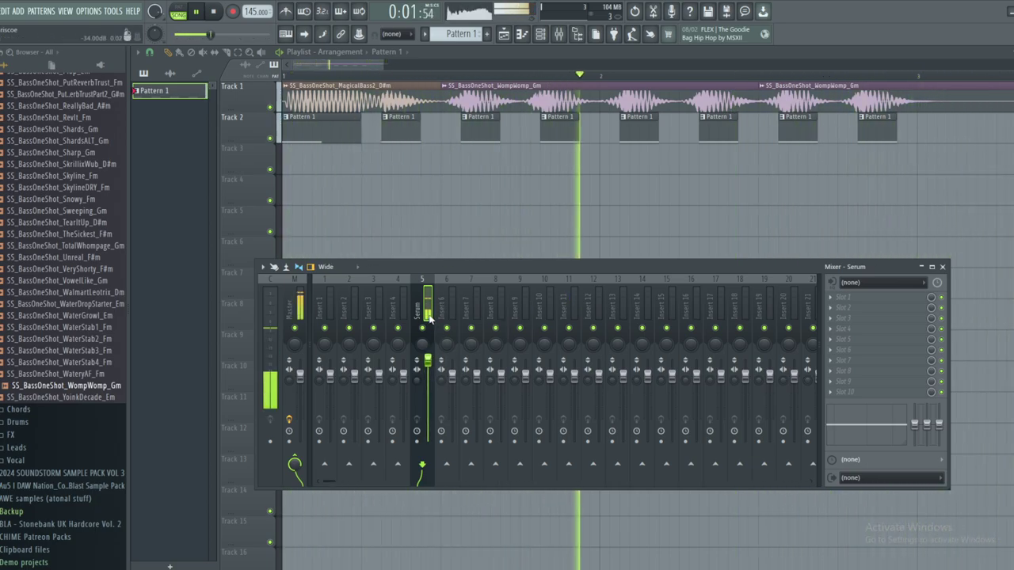
key(space)
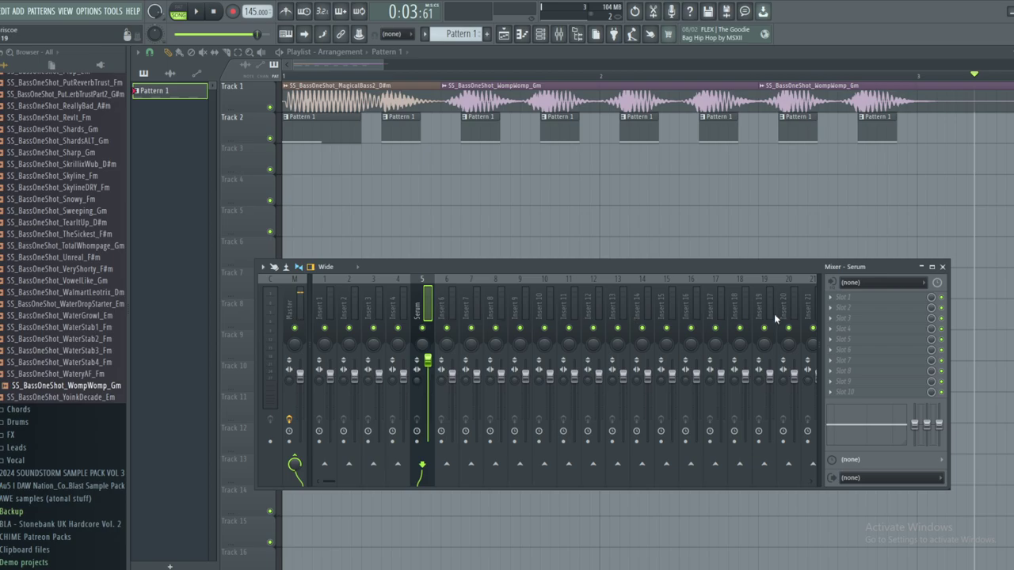
click(839, 297)
click(712, 235)
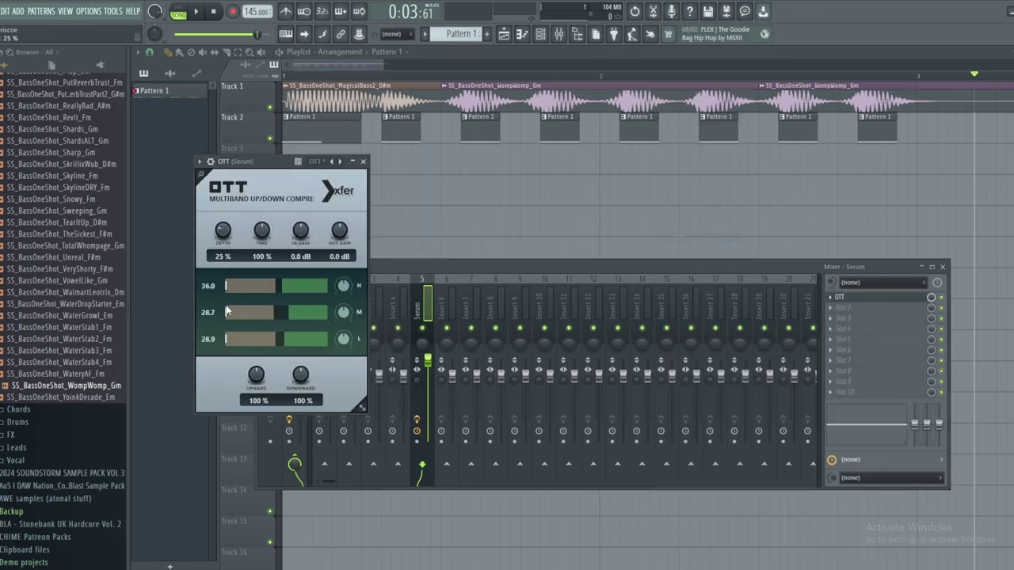
Set OTT band thresholds to 36.0, time to 24%, and lower the Serum fader slightly
mouse_move(228, 311)
mouse_down()
mouse_move(252, 291)
mouse_move(286, 305)
mouse_up()
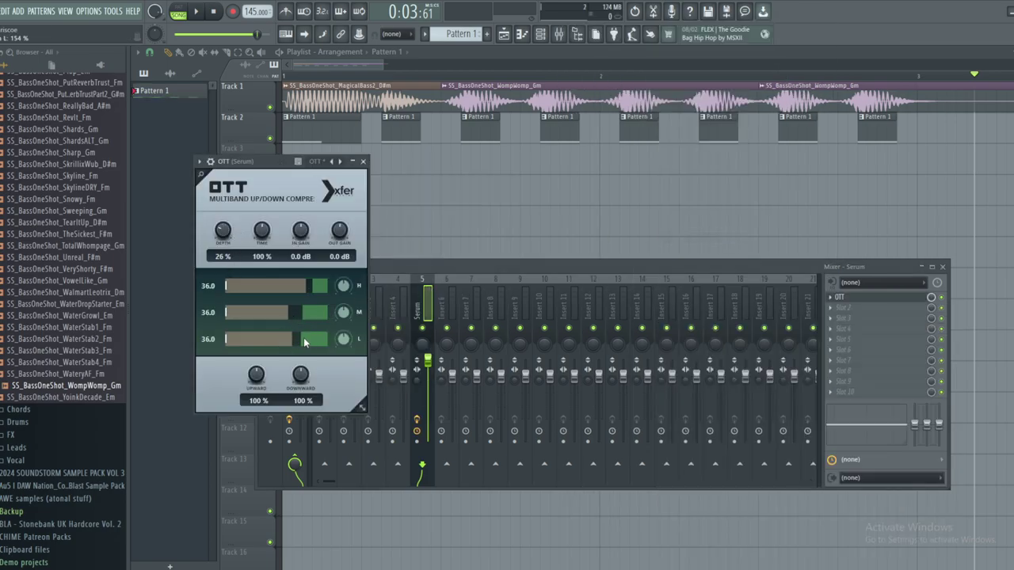
drag(274, 259, 254, 270)
drag(309, 288, 299, 320)
click(434, 366)
drag(428, 361, 434, 366)
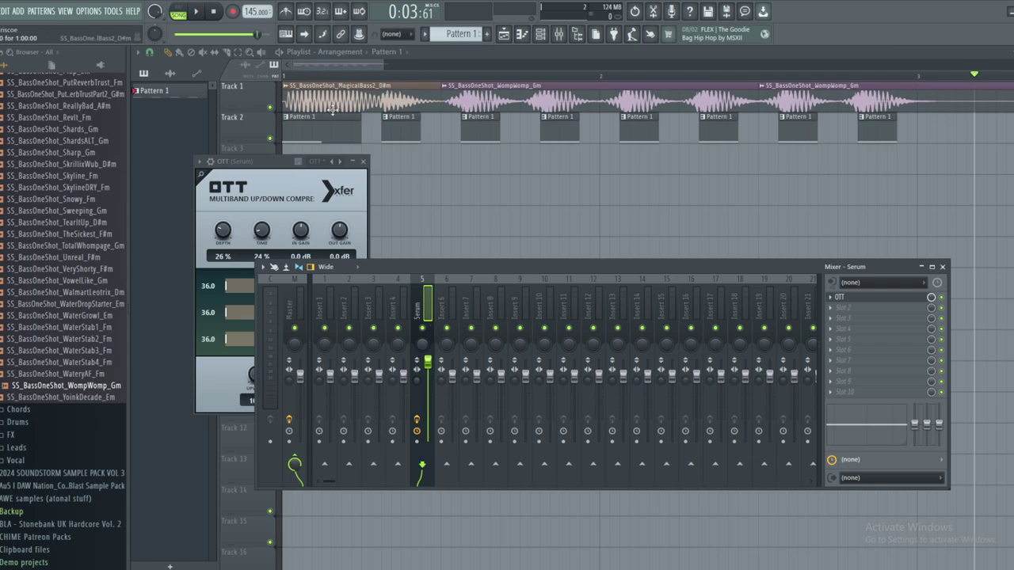
Close the Mixer and OTT windows and play the bass alone with Track 2 muted
key(F12)
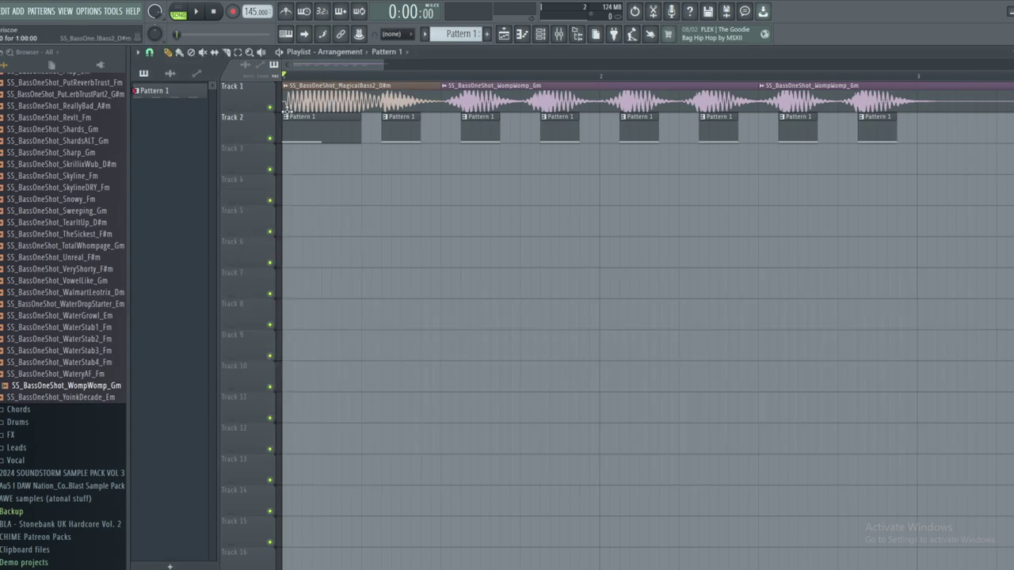
click(269, 139)
key(space)
key(space)
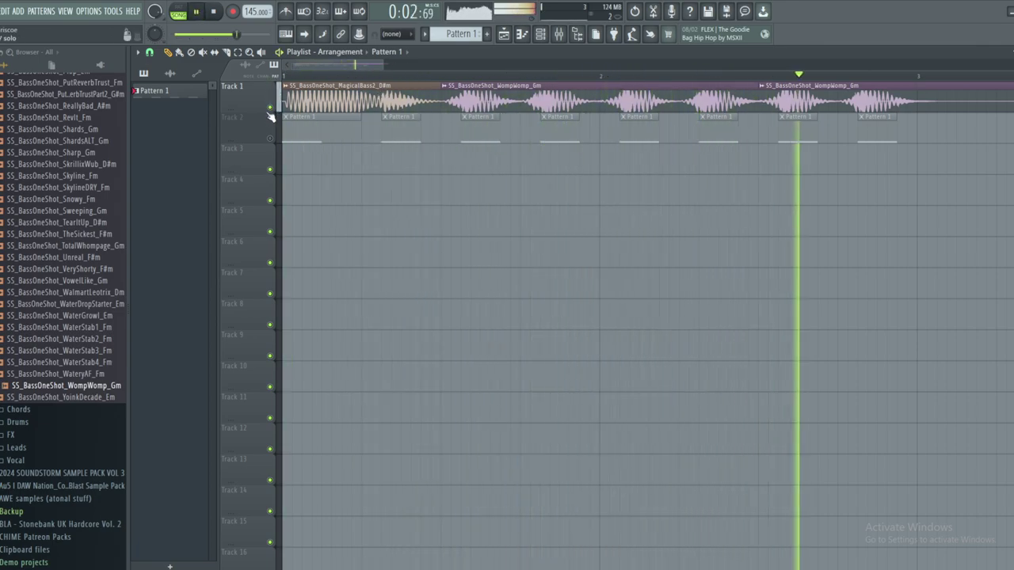
click(213, 12)
click(213, 12)
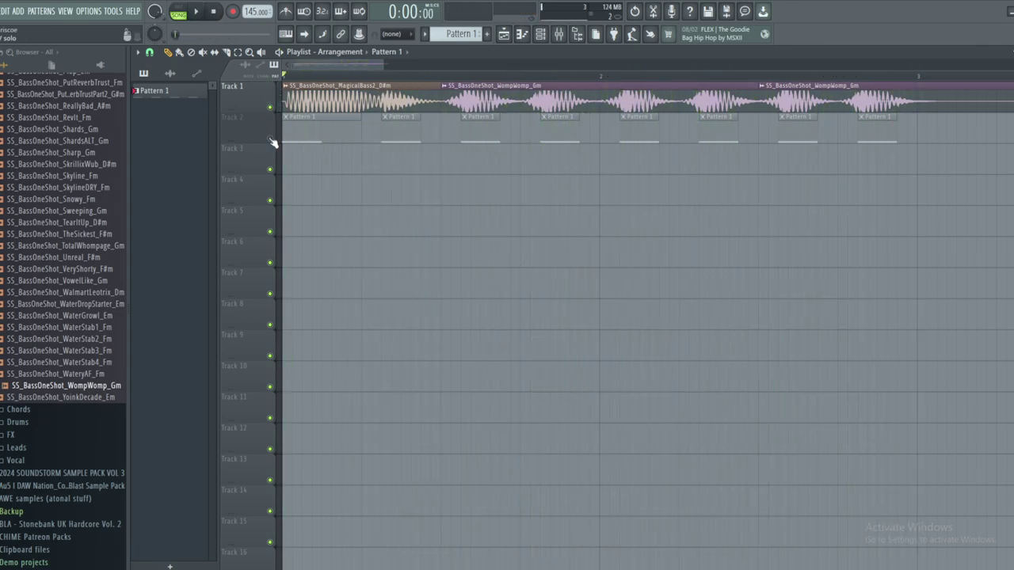
Unmute Track 2 and play the song with the Serum hits, then stop
click(271, 140)
key(space)
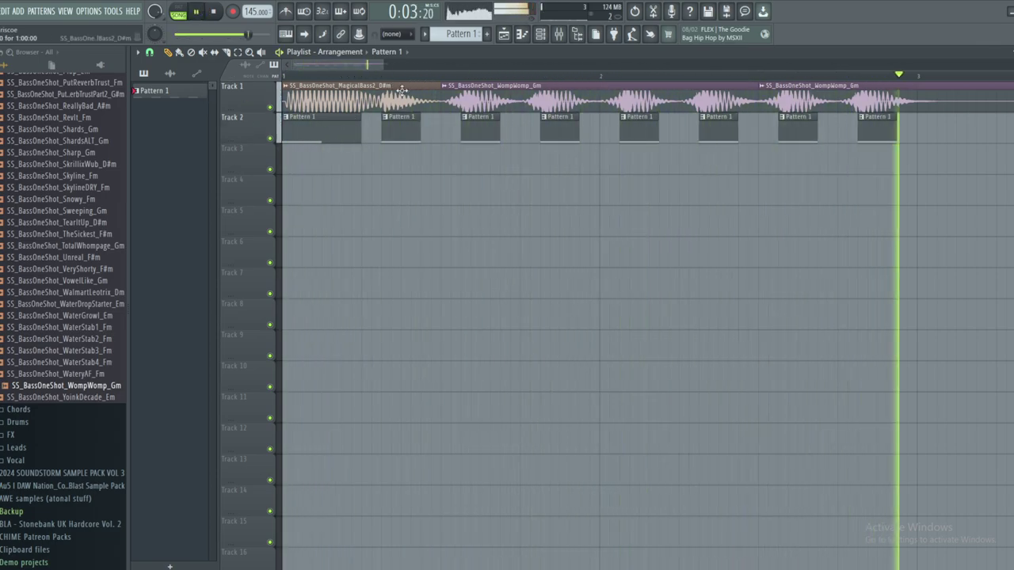
key(ctrl+space)
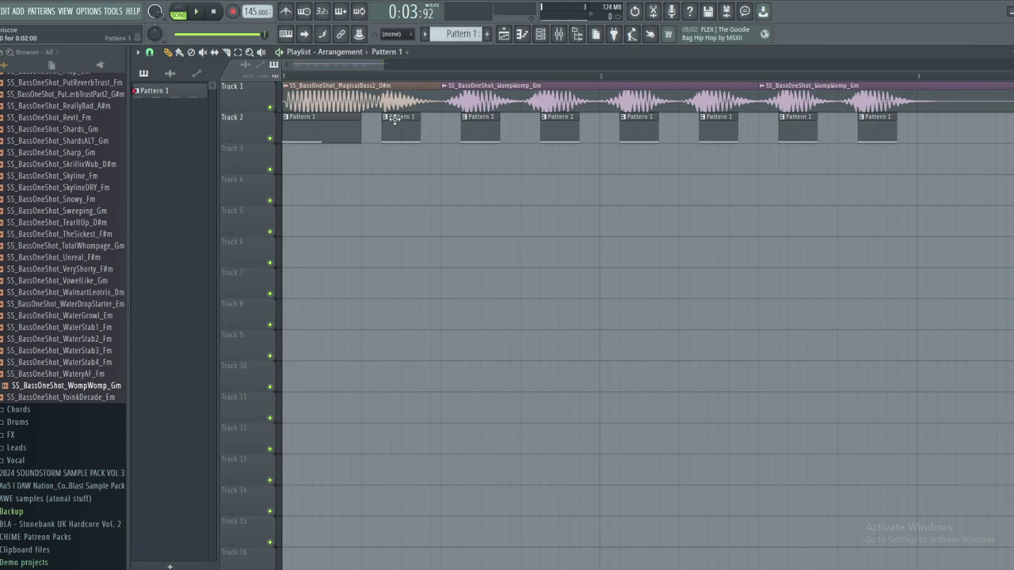